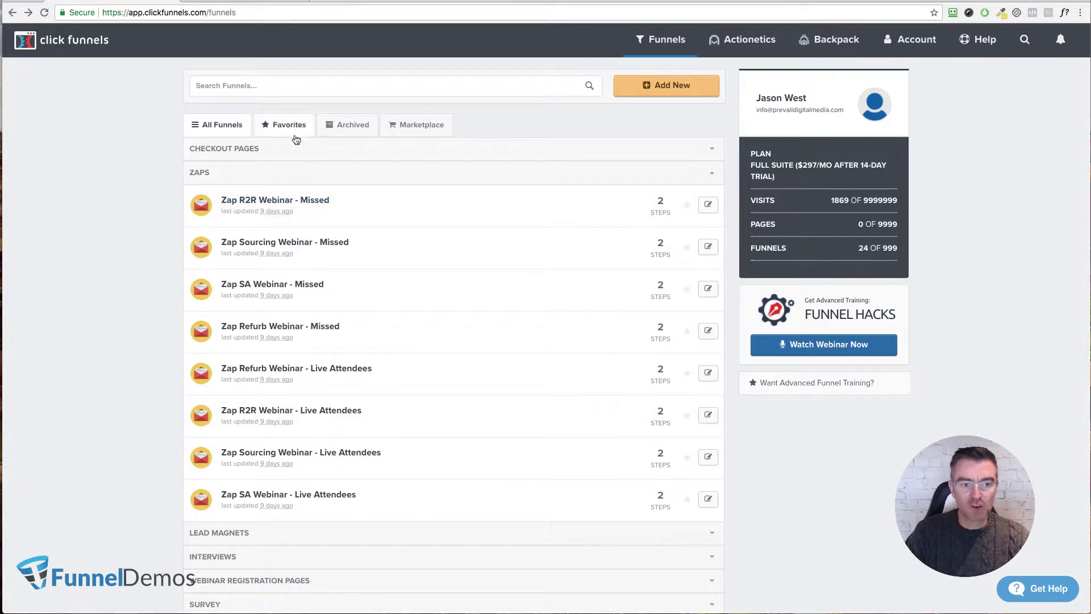
Select the Optin page URL inside the Zap R2R Webinar - Missed funnel for copying
{"action": "left_click", "coordinate": [303, 202]}
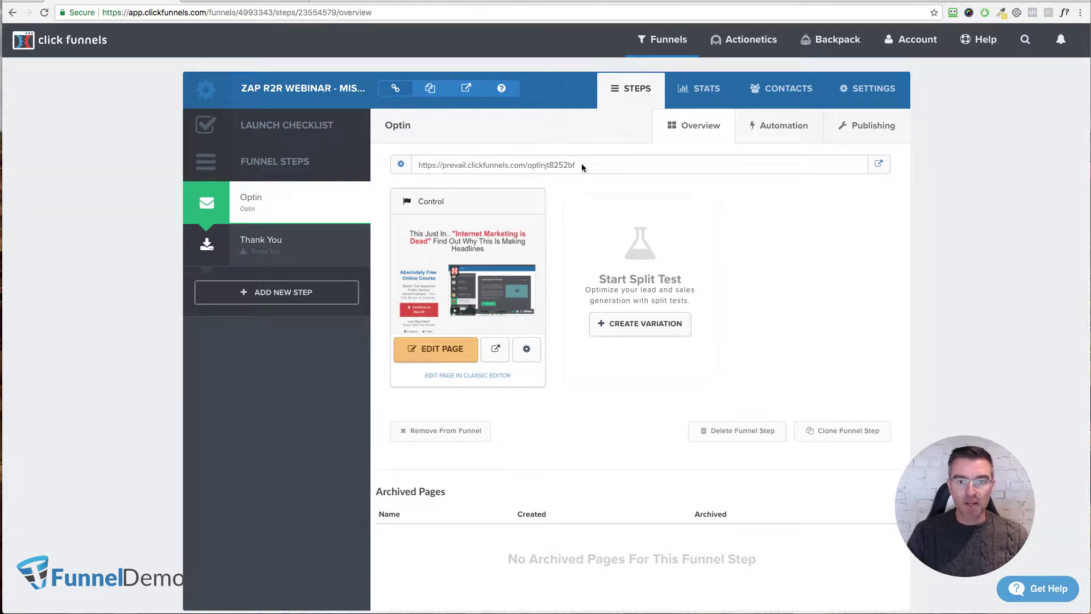
{"action": "left_click_drag", "start_coordinate": [580, 165], "coordinate": [417, 166]}
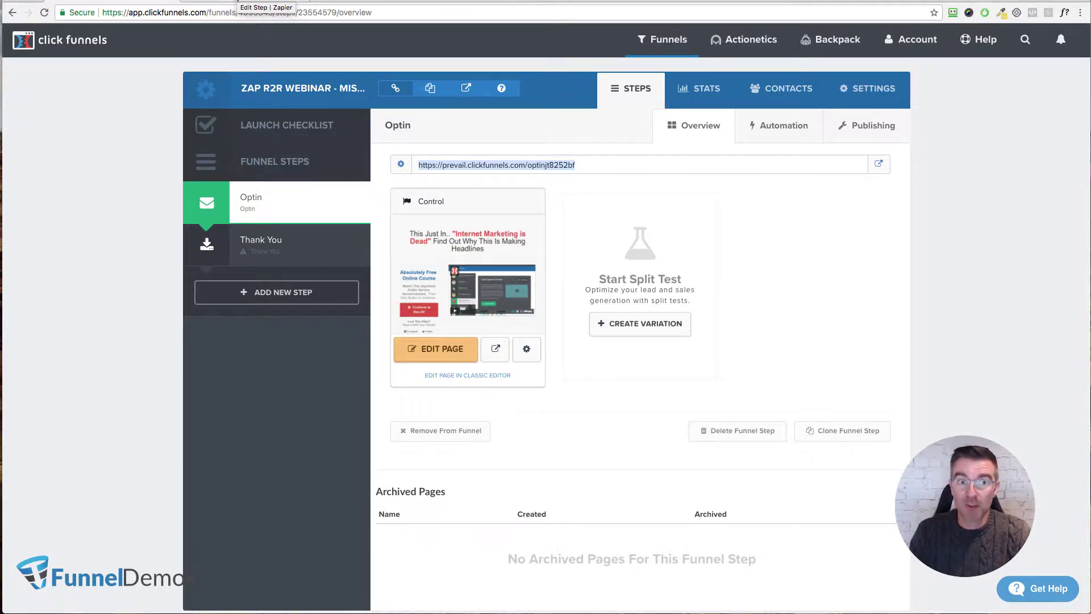
Review the User Attends Live trigger, its WebinarJam account and webinar, then the action's Webhooks by Zapier app
{"action": "left_click", "coordinate": [256, 4]}
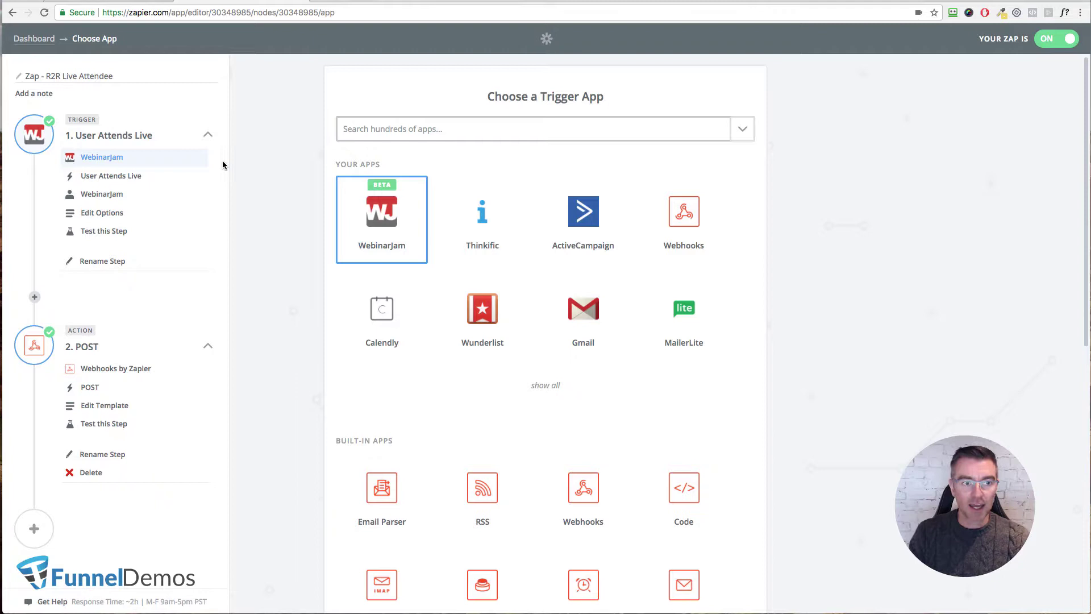
{"action": "left_click", "coordinate": [111, 175]}
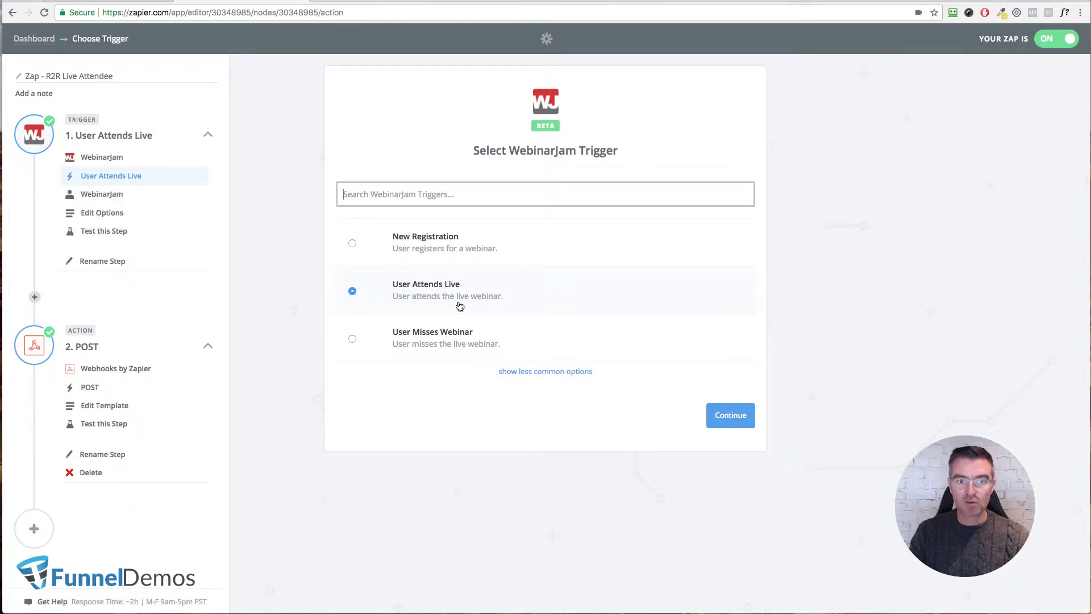
{"action": "left_click", "coordinate": [110, 194]}
{"action": "left_click", "coordinate": [101, 213]}
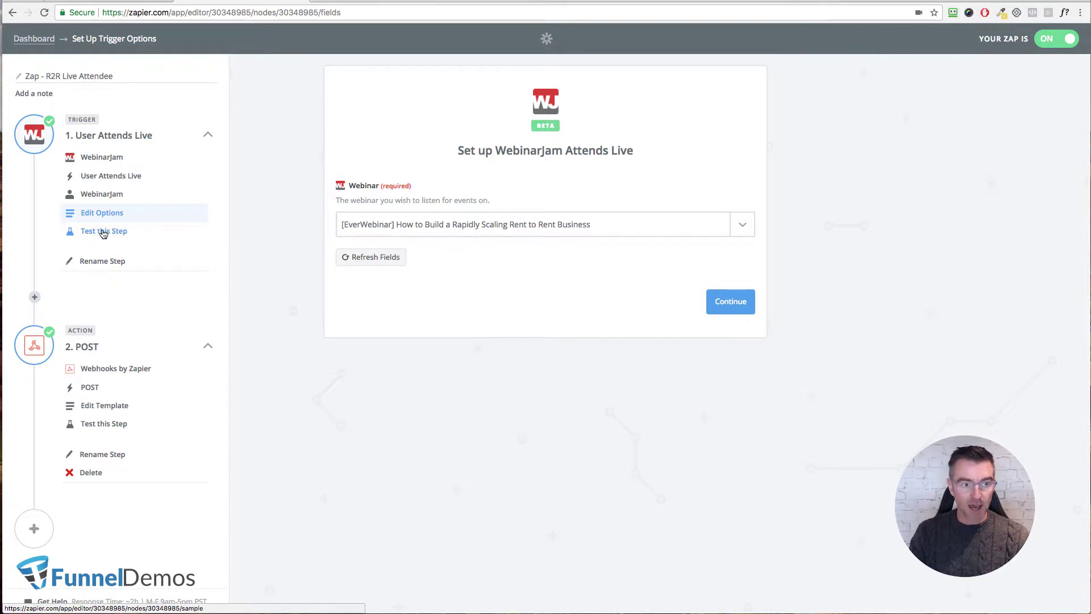
{"action": "left_click", "coordinate": [100, 372]}
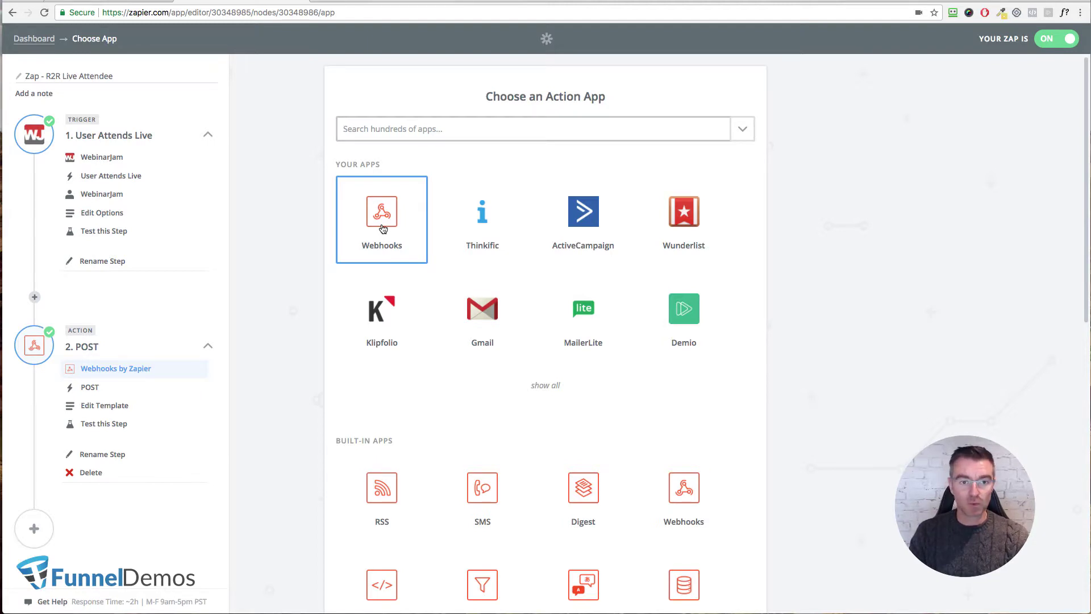
Inspect the POST webhook URL: the ClickFunnels optin address with FirstName and Email tokens
{"action": "left_click", "coordinate": [89, 387]}
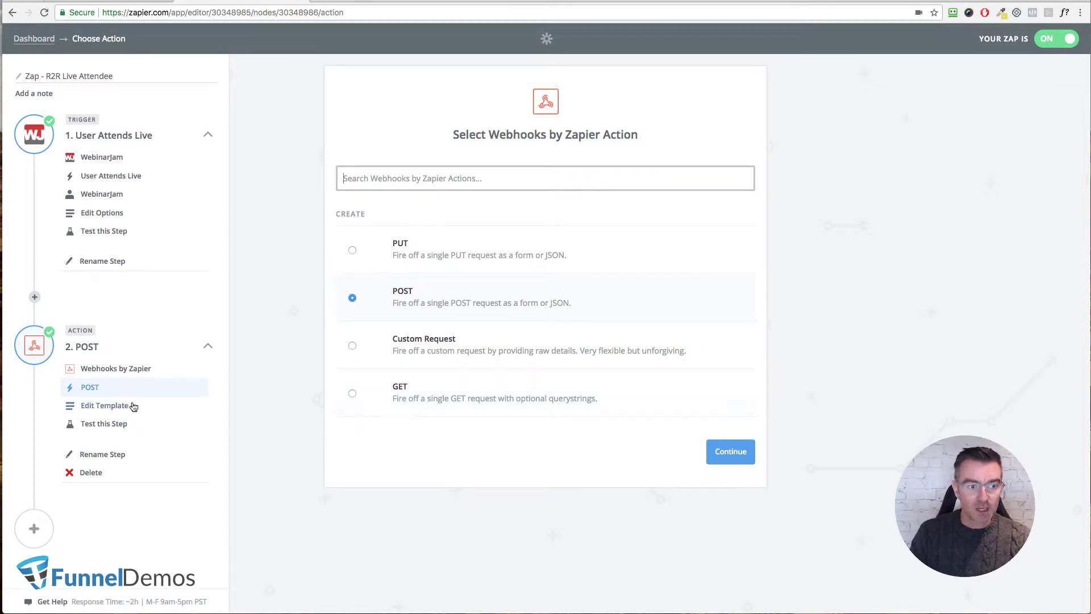
{"action": "left_click", "coordinate": [104, 405]}
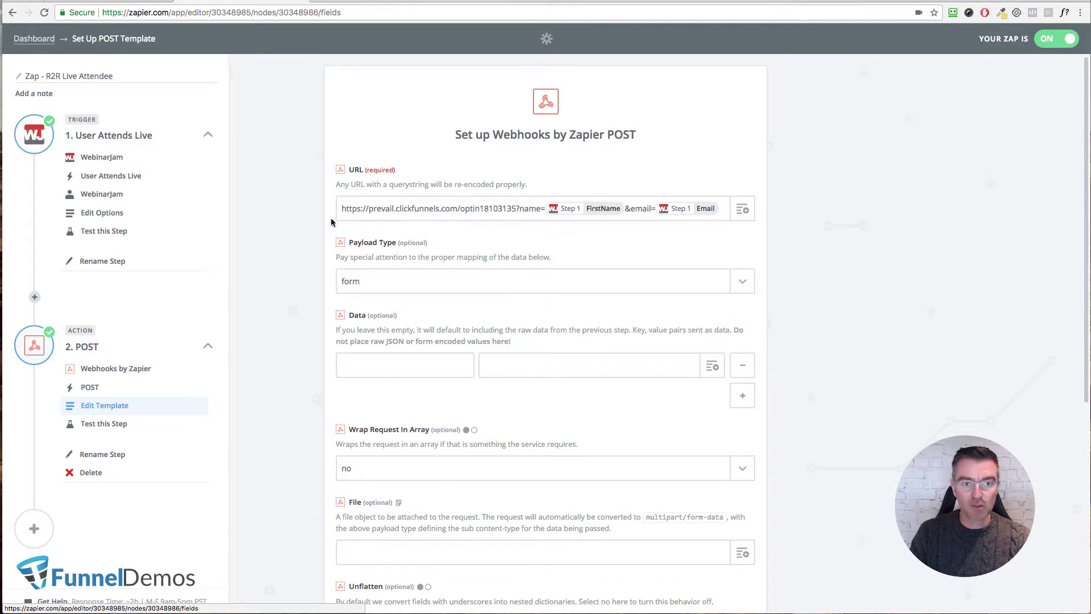
{"action": "left_click", "coordinate": [342, 208]}
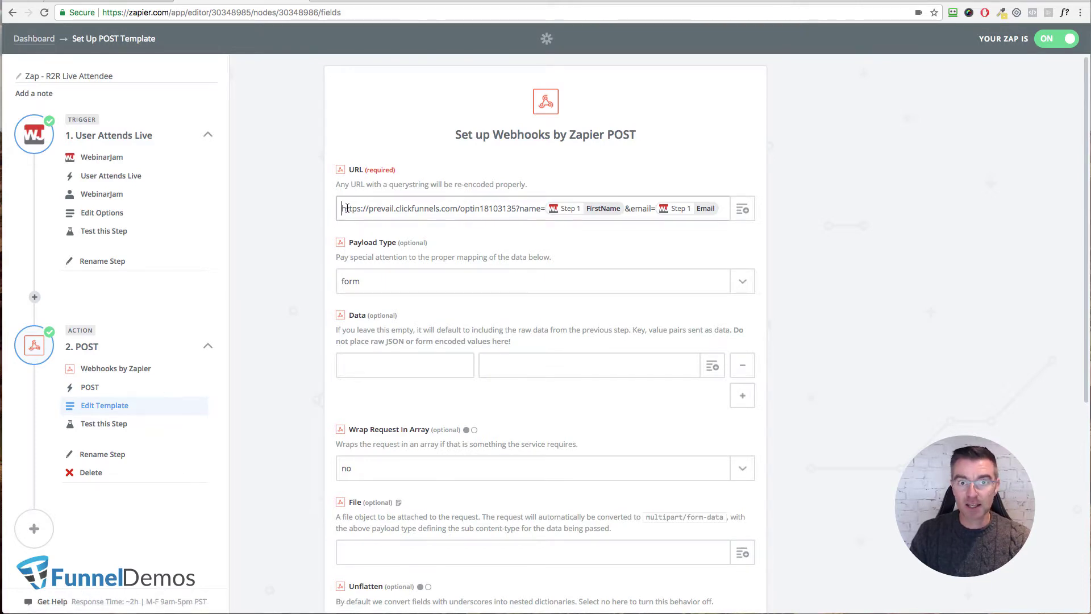
{"action": "left_click_drag", "start_coordinate": [342, 208], "coordinate": [518, 206]}
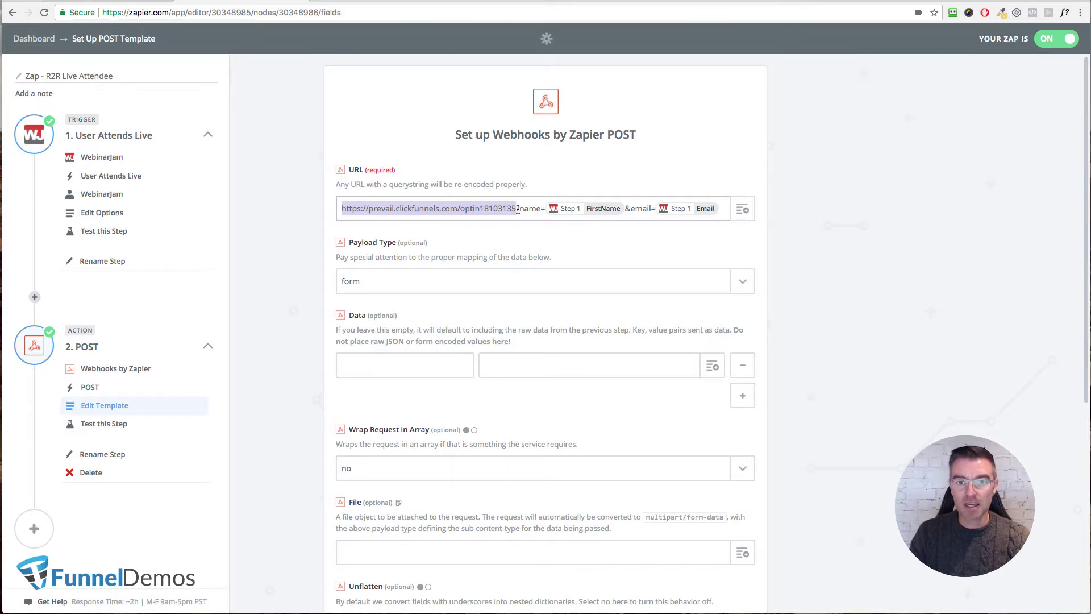
{"action": "left_click", "coordinate": [599, 211]}
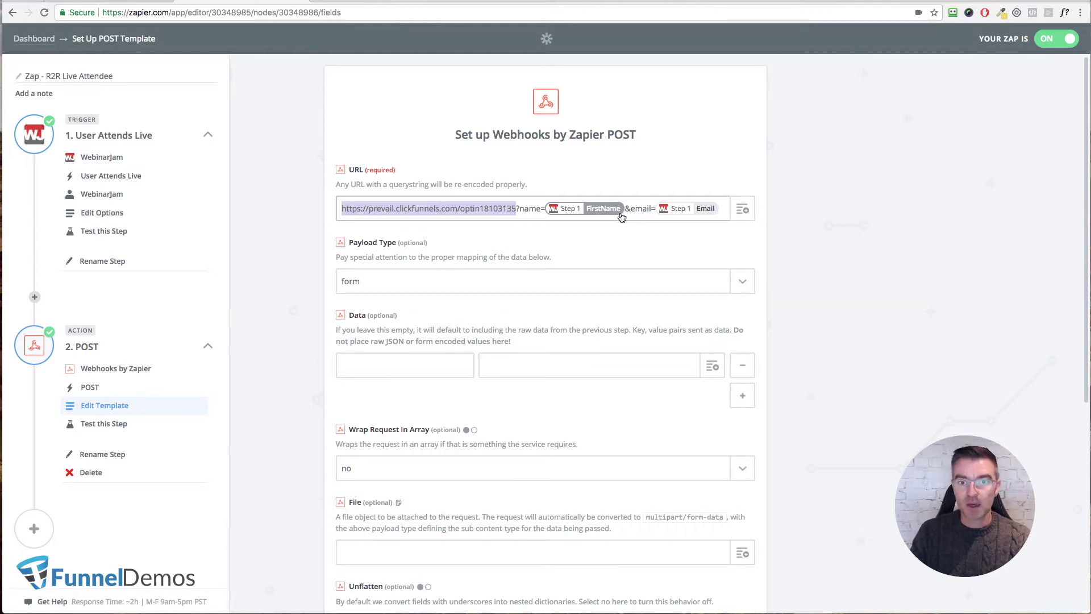
{"action": "left_click", "coordinate": [626, 211]}
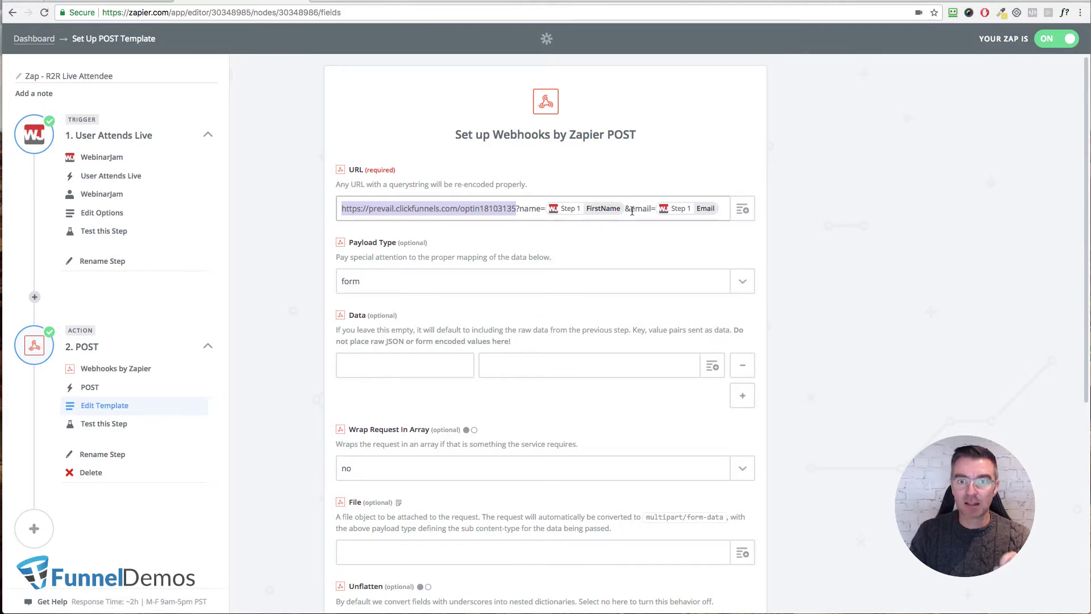
{"action": "left_click", "coordinate": [693, 209]}
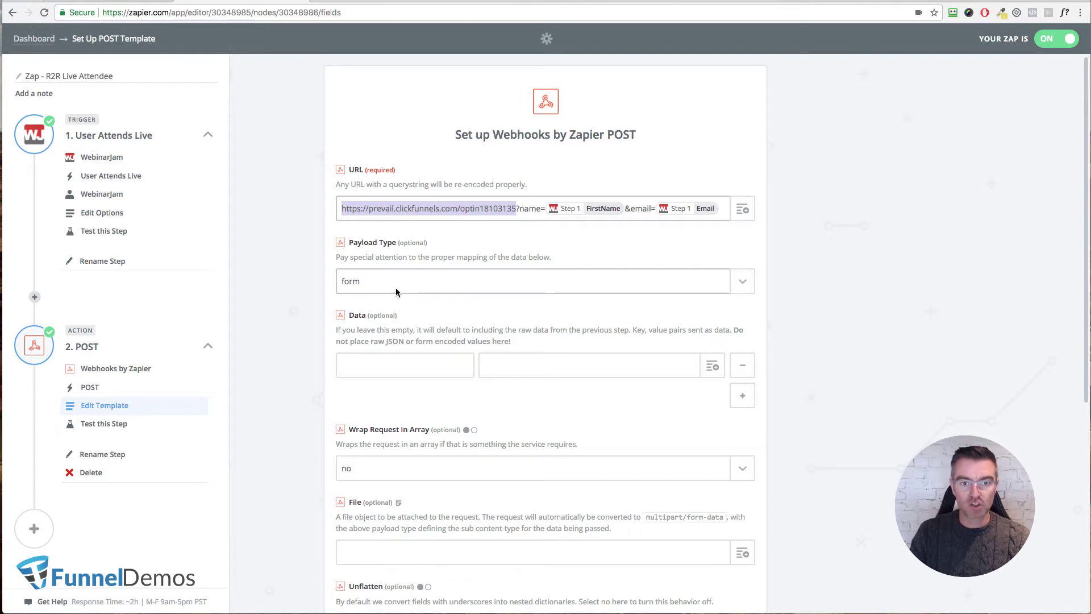
{"action": "scroll", "coordinate": [632, 296], "scroll_direction": "down", "scroll_amount": 3}
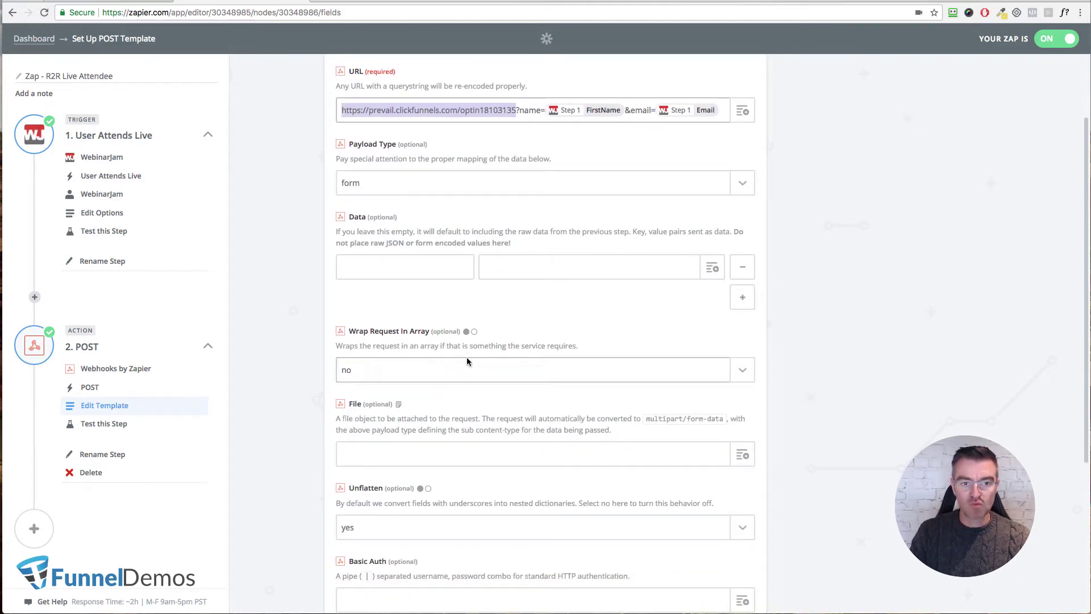
{"action": "scroll", "coordinate": [579, 365], "scroll_direction": "down", "scroll_amount": 3}
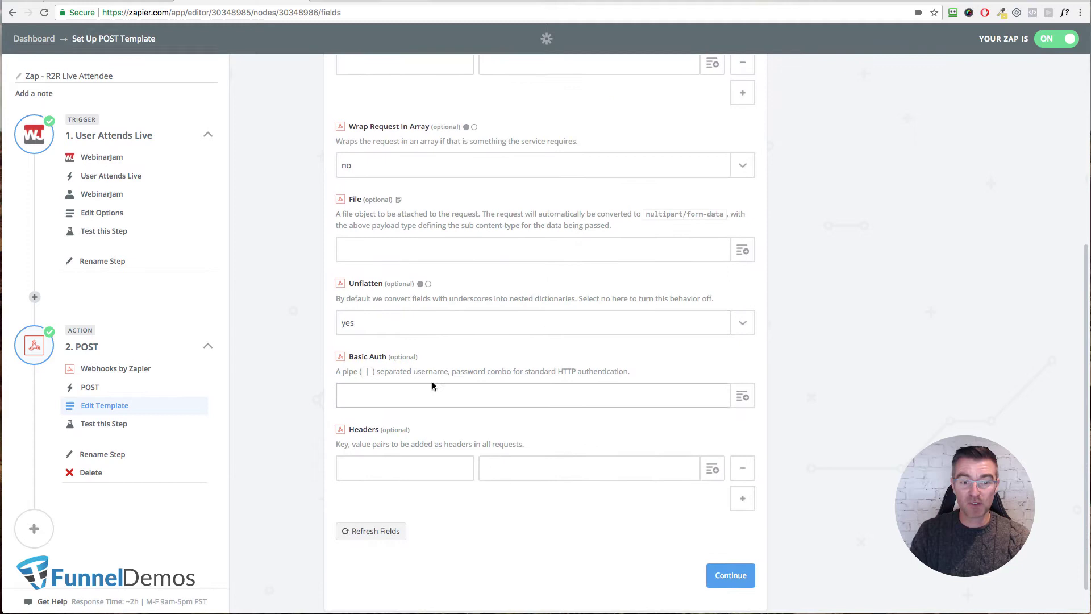
{"action": "scroll", "coordinate": [432, 386], "scroll_direction": "down", "scroll_amount": 1}
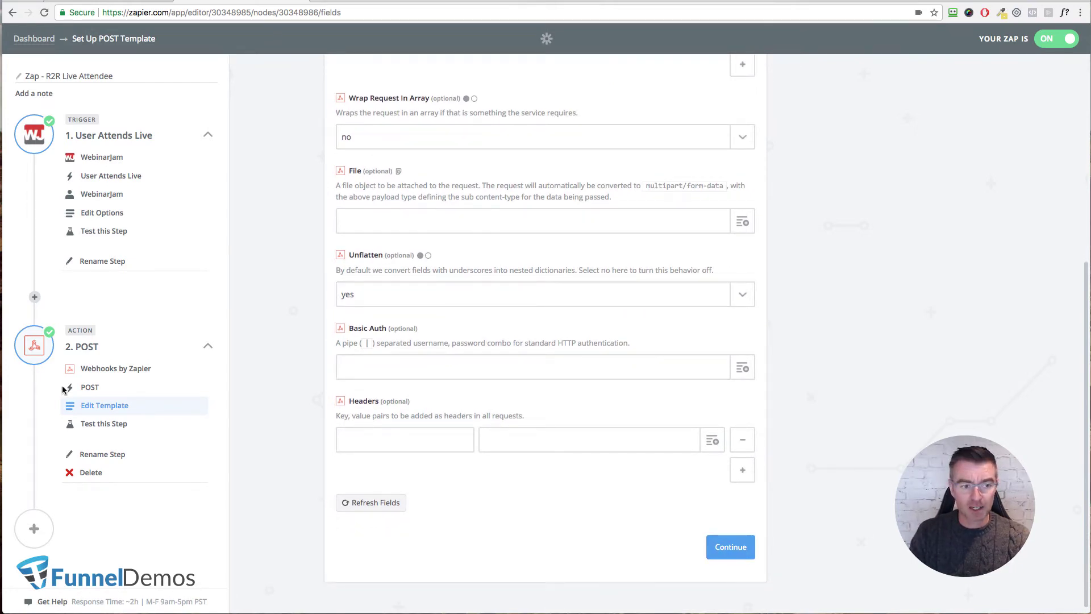
Check the webhook step's test results, confirming success with no data returned
{"action": "left_click", "coordinate": [105, 424]}
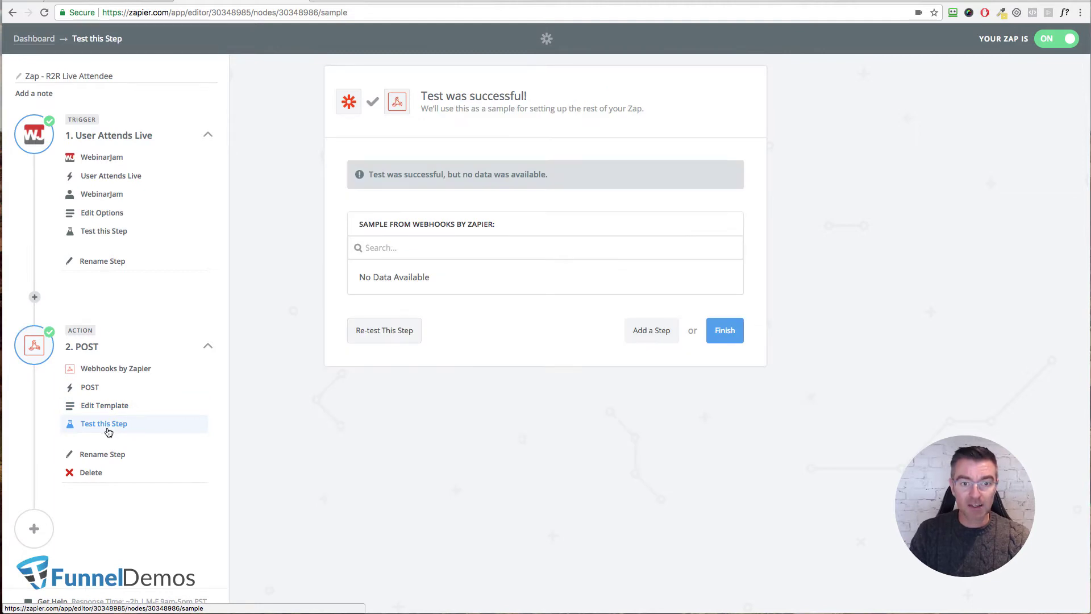
{"action": "left_click", "coordinate": [105, 406]}
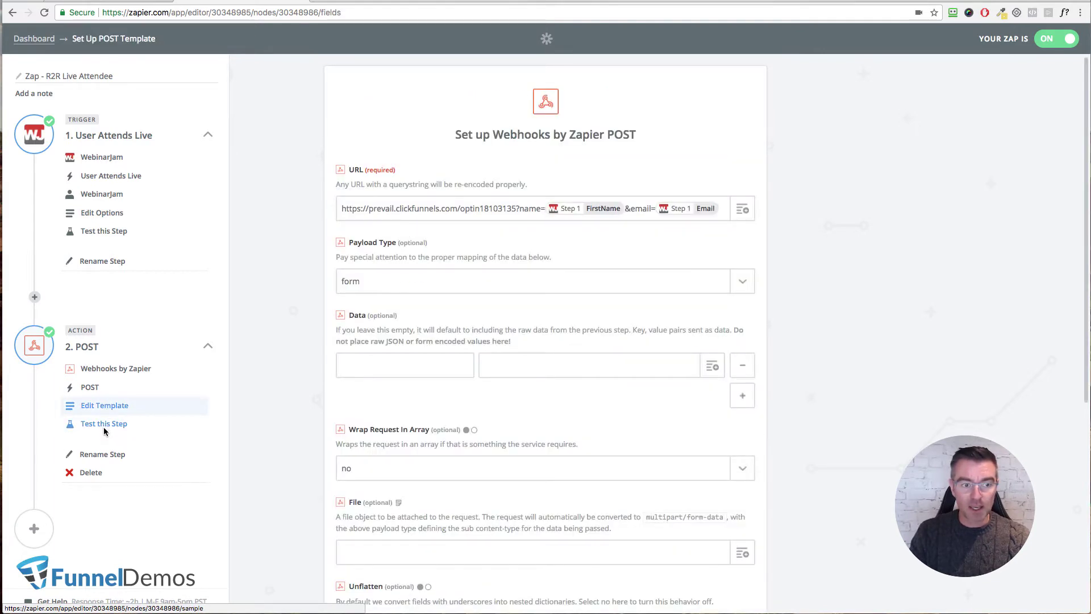
{"action": "left_click", "coordinate": [104, 425]}
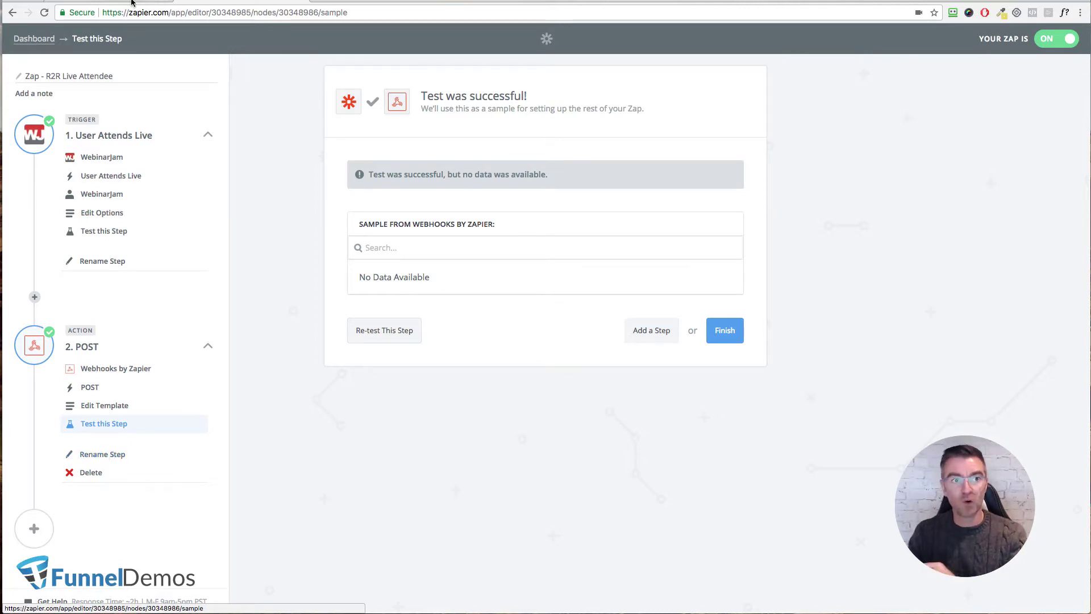
View the R2R Auto Webinar Missed list's subscribers in Actionetics and return to the lists overview
{"action": "key", "text": "ctrl+Tab"}
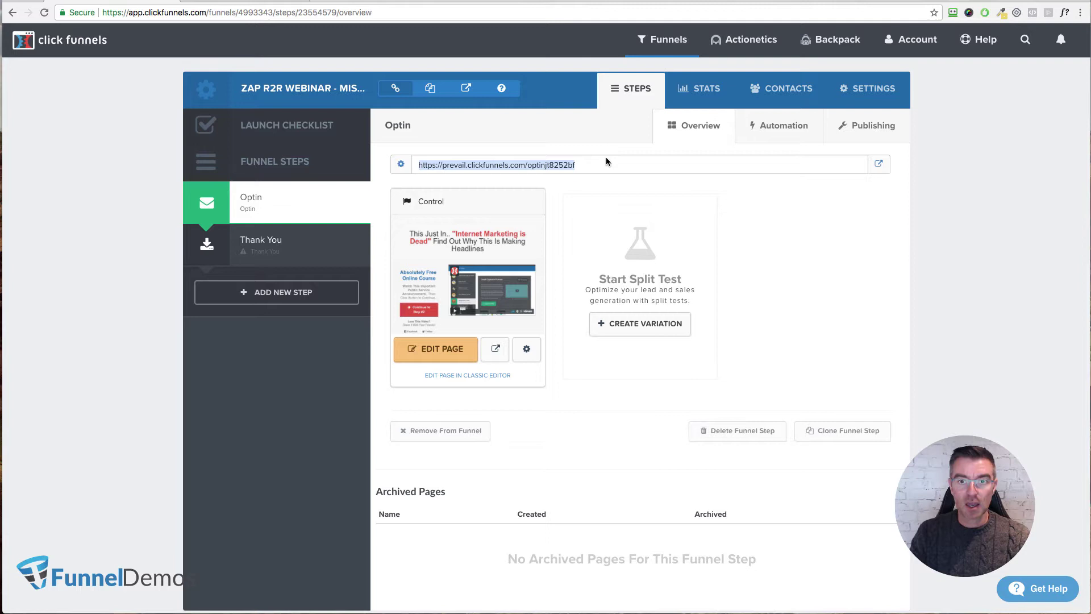
{"action": "mouse_move", "coordinate": [744, 39]}
{"action": "left_click", "coordinate": [755, 100]}
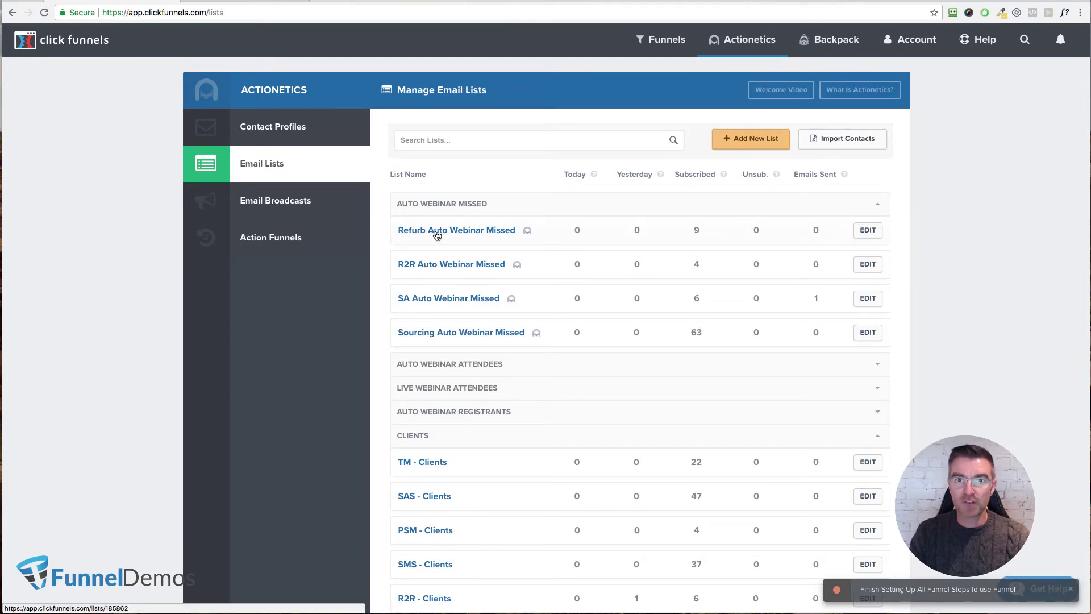
{"action": "left_click", "coordinate": [456, 266]}
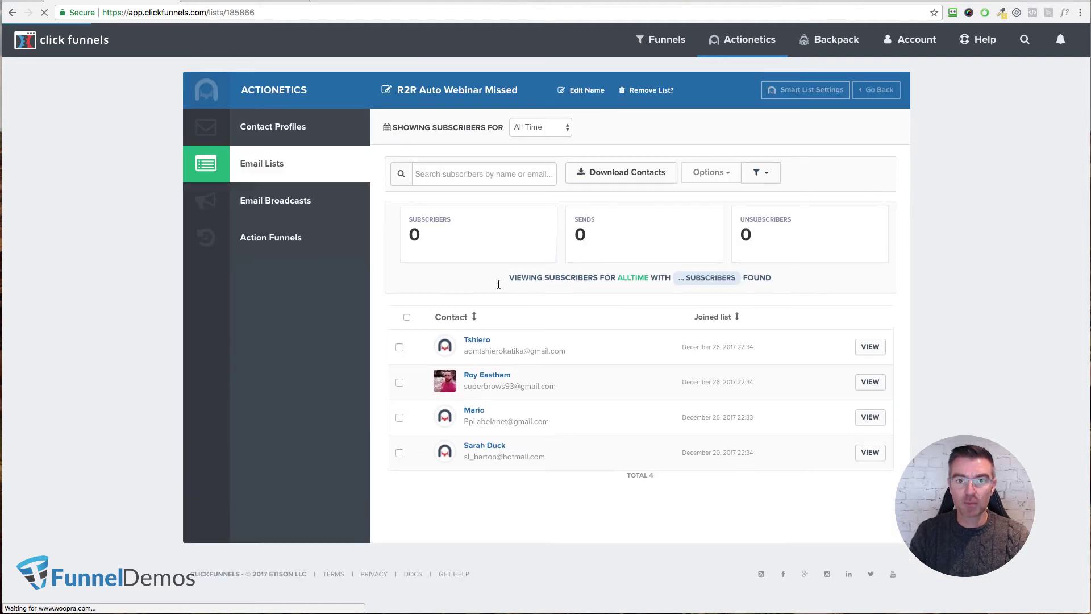
{"action": "key", "text": "alt+Left"}
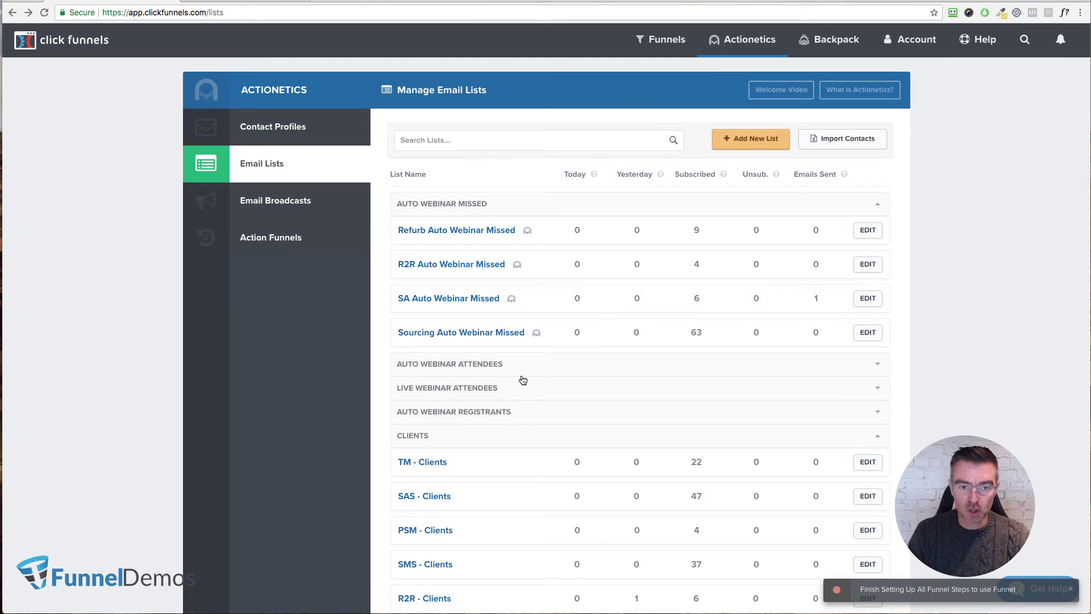
Collapse the Clients group so the email lists show mainly group headings
{"action": "left_click", "coordinate": [434, 440]}
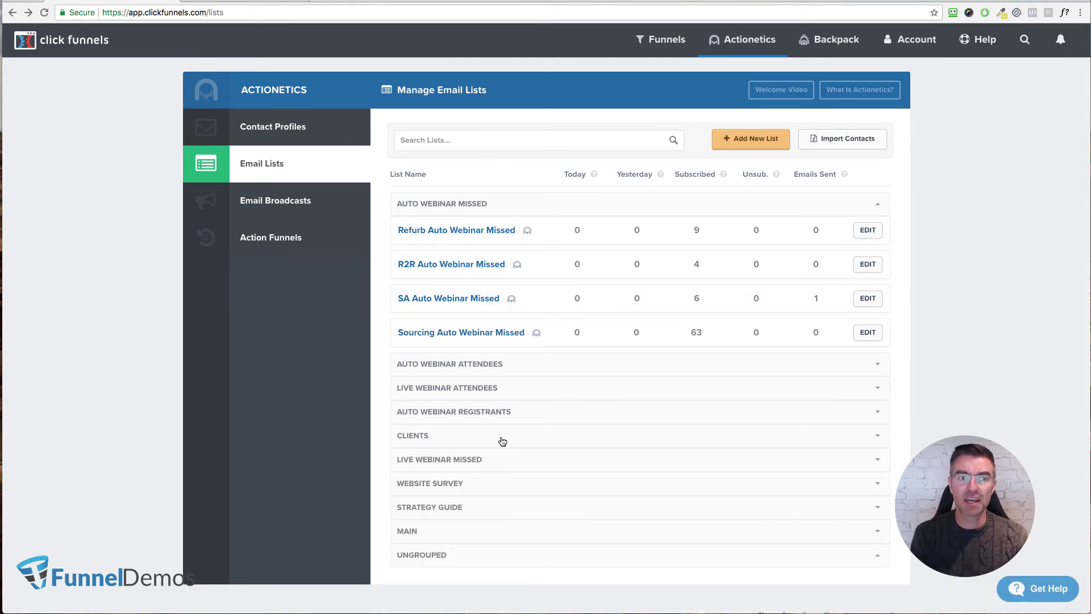